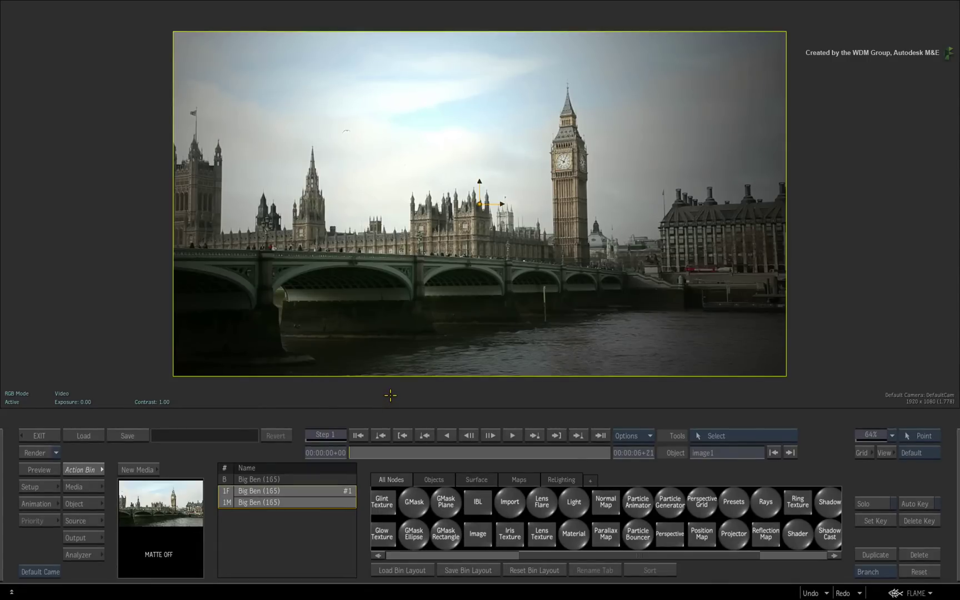
- Open the image surface's settings and set its surface type to Extended Bicubic
double_click(400, 376)
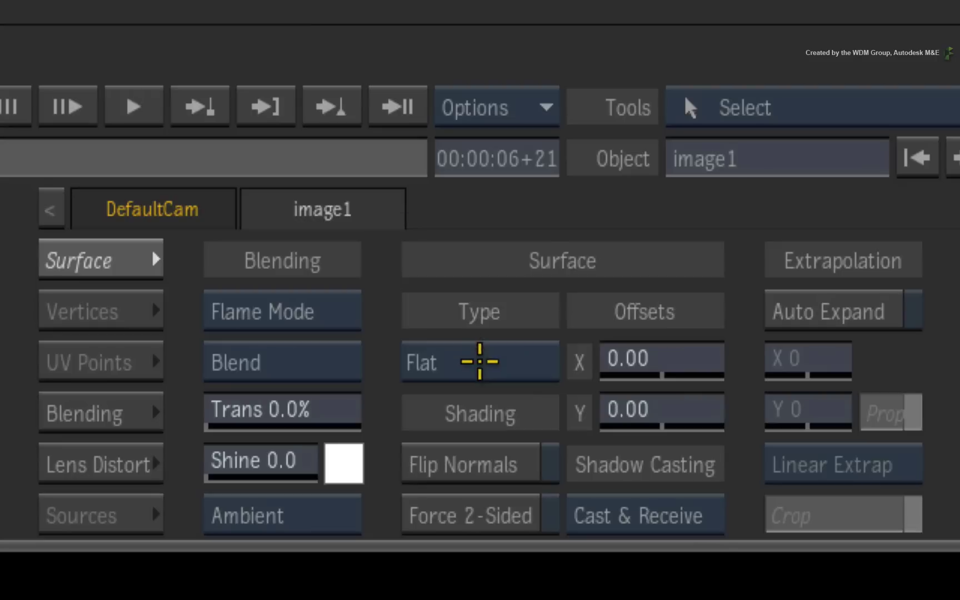
left_click(628, 520)
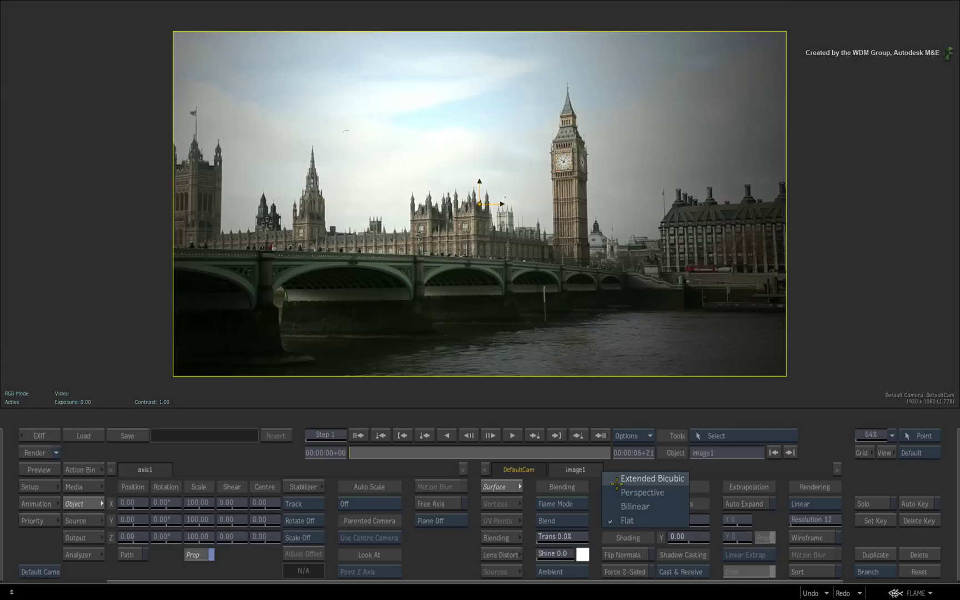
left_click(616, 481)
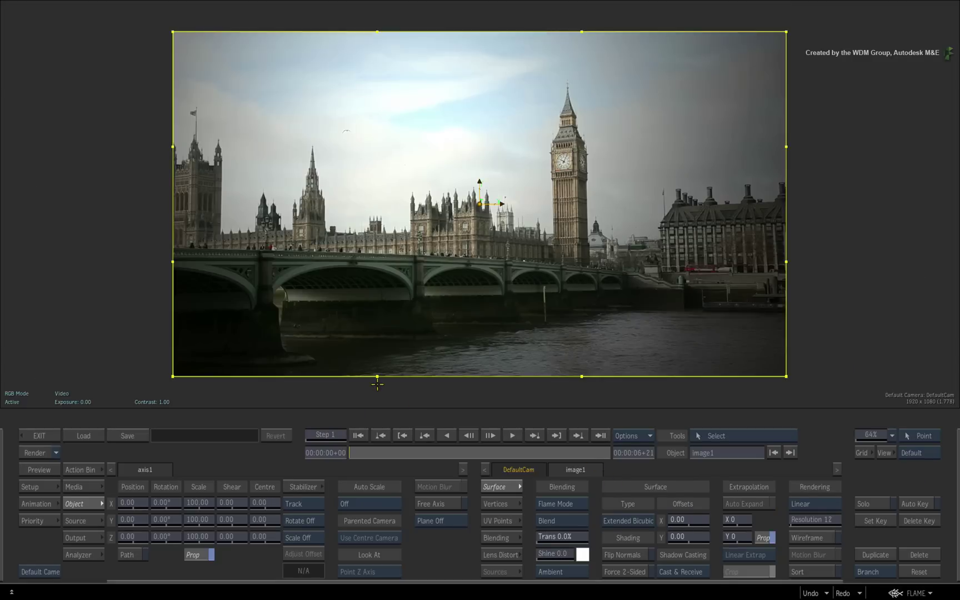
- Try deforming the Extended Bicubic surface from its lower edge point and both lower corners, undoing each move
left_click_drag(374, 381, 385, 248)
left_click_drag(171, 374, 280, 305)
key("ctrl+z")
key("ctrl+z")
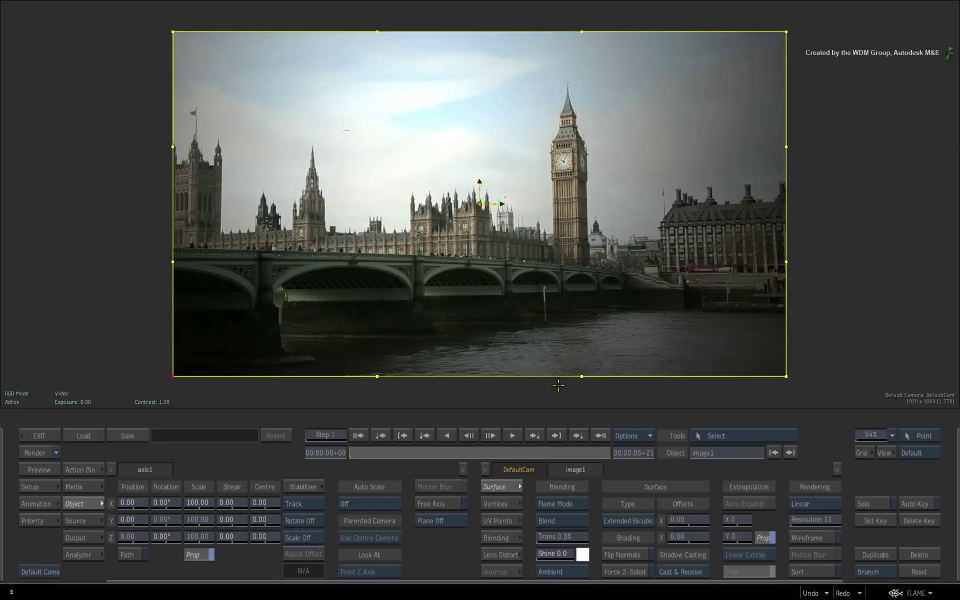
left_click_drag(784, 376, 385, 219)
key("ctrl+z")
- Set the surface type to Bilinear, try moving the lower-right corner of the image inward, and undo the move
left_click(637, 512)
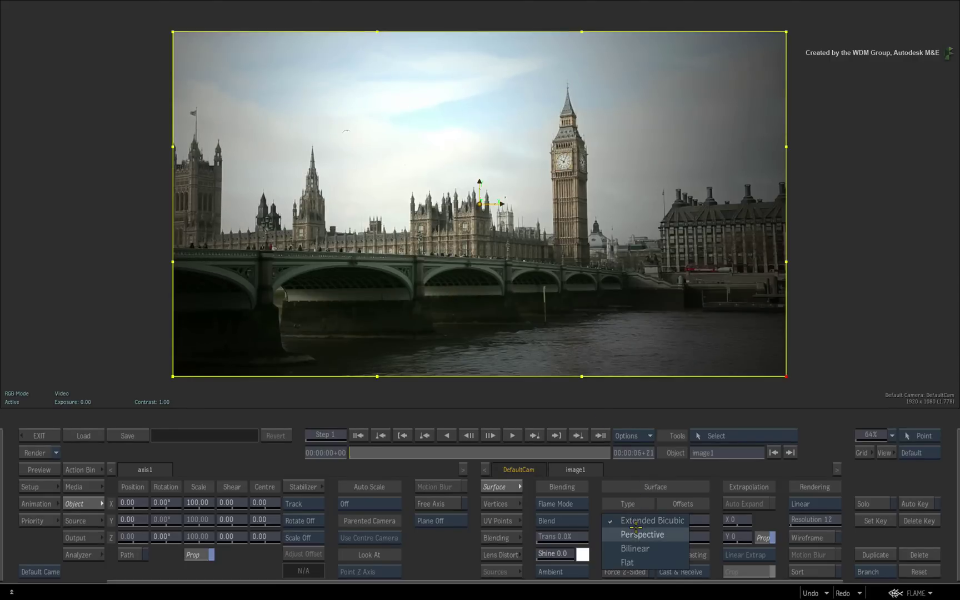
left_click(632, 547)
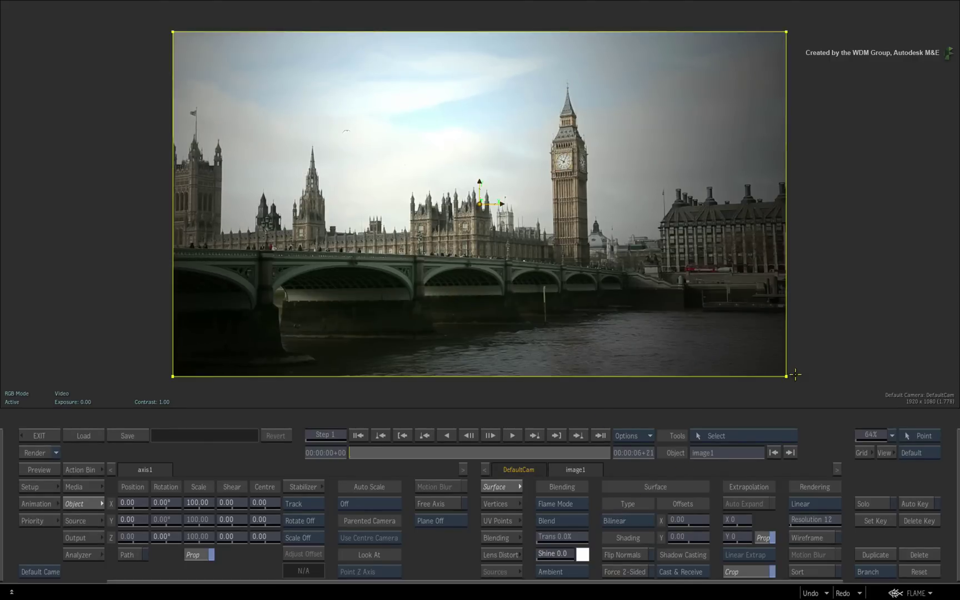
left_click_drag(786, 376, 641, 328)
key("ctrl+z")
- Alternate the surface type between Extended Bicubic and Bilinear, finishing with Extended Bicubic
left_click(638, 521)
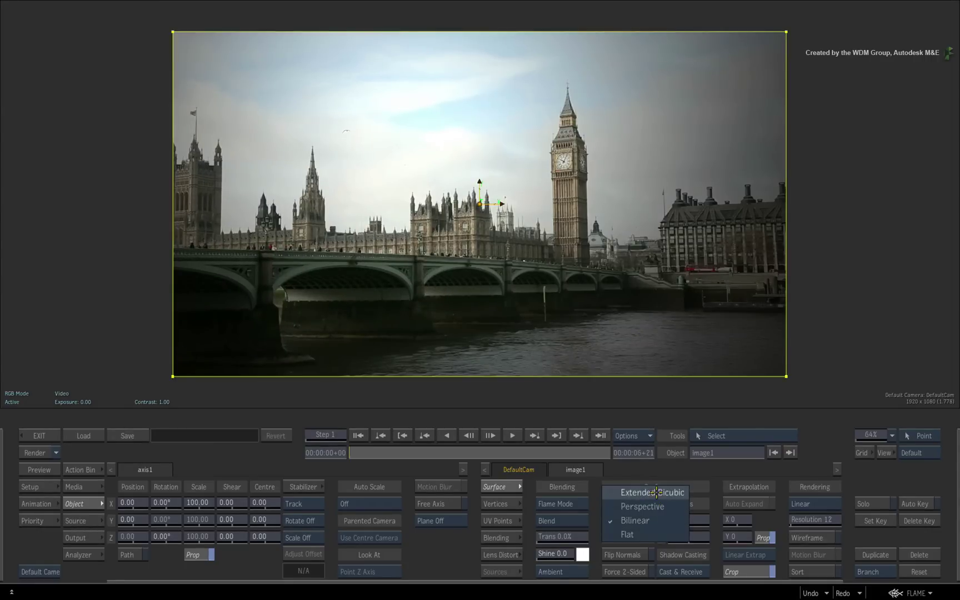
left_click(611, 492)
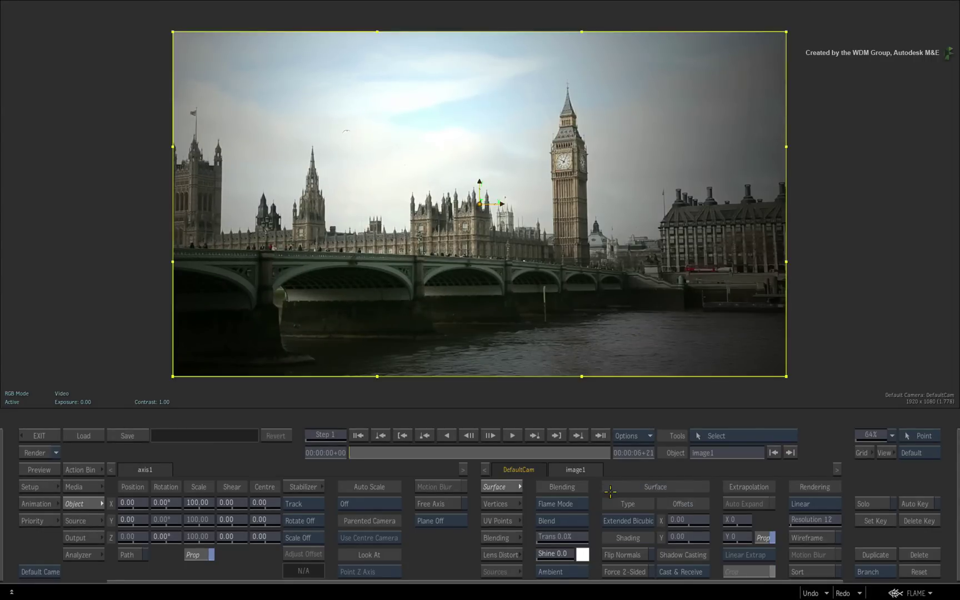
left_click(607, 520)
left_click(633, 548)
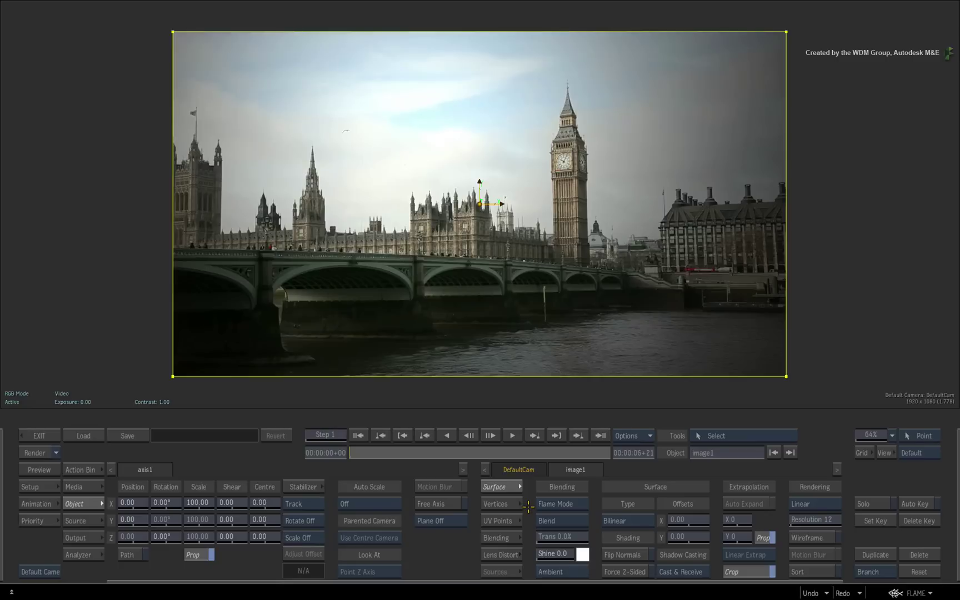
left_click(611, 520)
left_click(608, 490)
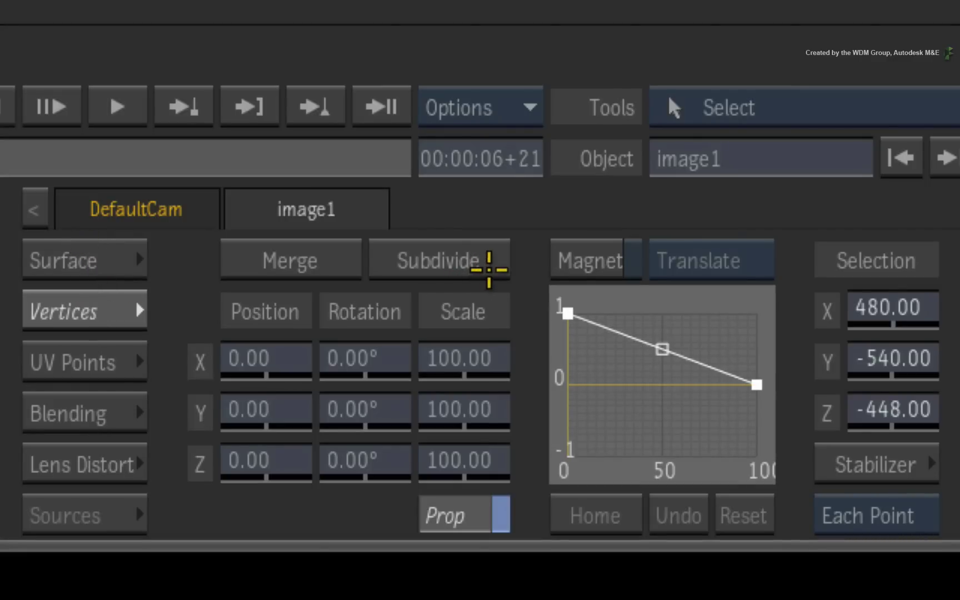
- Subdivide the surface's vertex grid twice and merge it back to the four-by-four grid
left_click(473, 267)
left_click(468, 266)
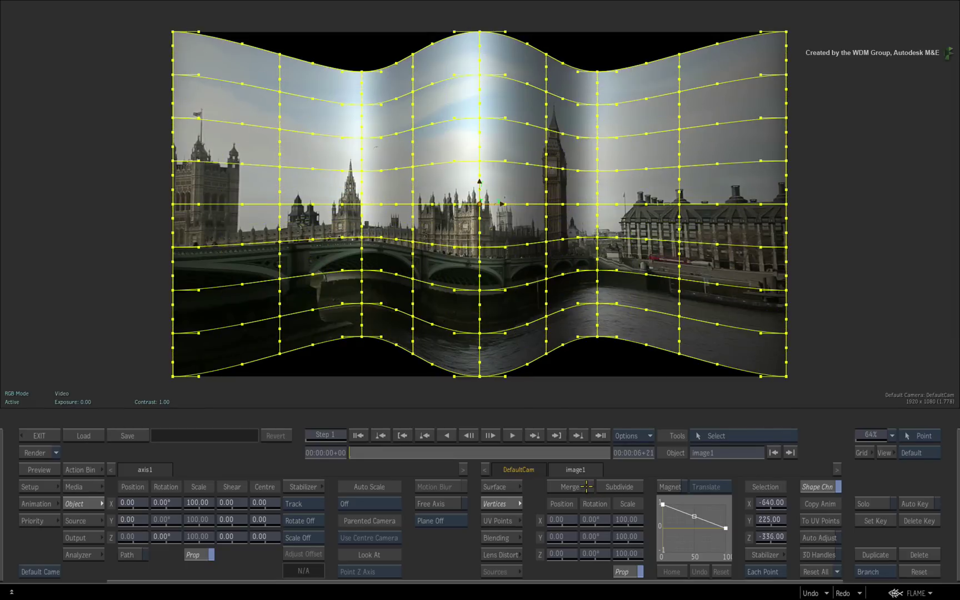
left_click(586, 486)
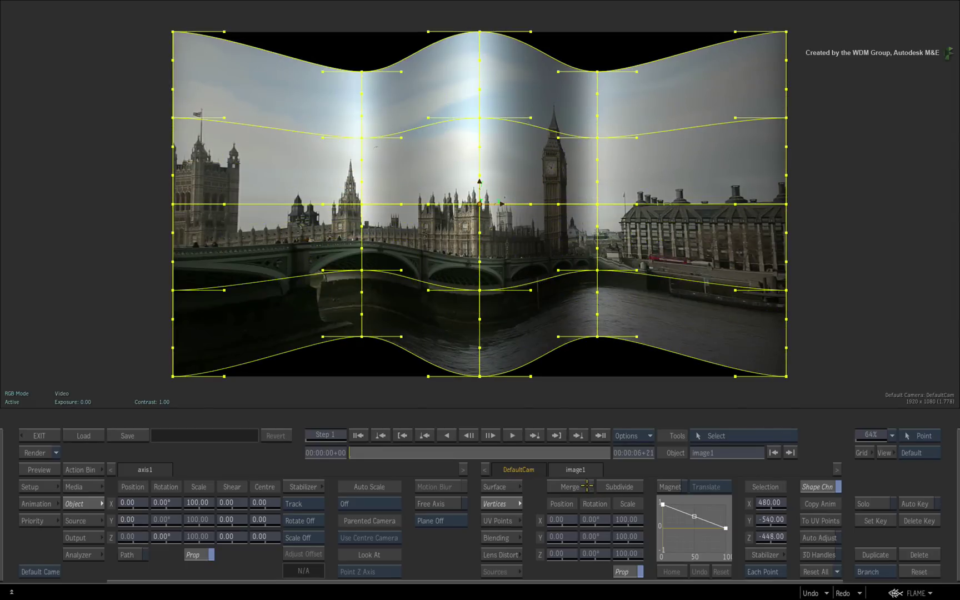
- Select the second and fourth vertex columns of the surface and move them forward to a Z position of 25
left_click_drag(334, 6, 367, 367)
left_click_drag(584, 36, 619, 354)
left_click_drag(558, 553, 736, 549)
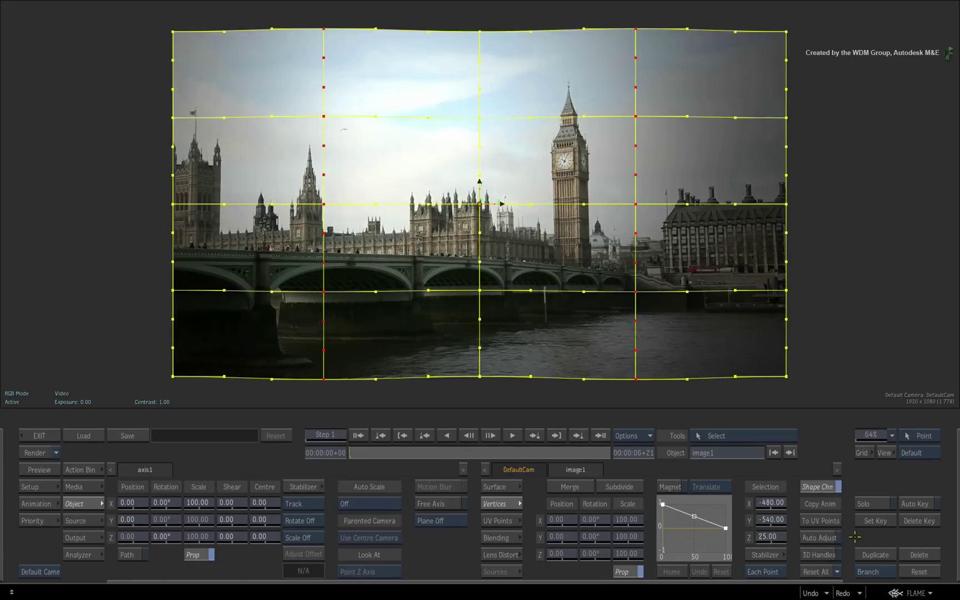
- Enable Auto Key and animate the selected vertex columns from Z 434 on the first frame to Z -446 on the last
left_click(906, 504)
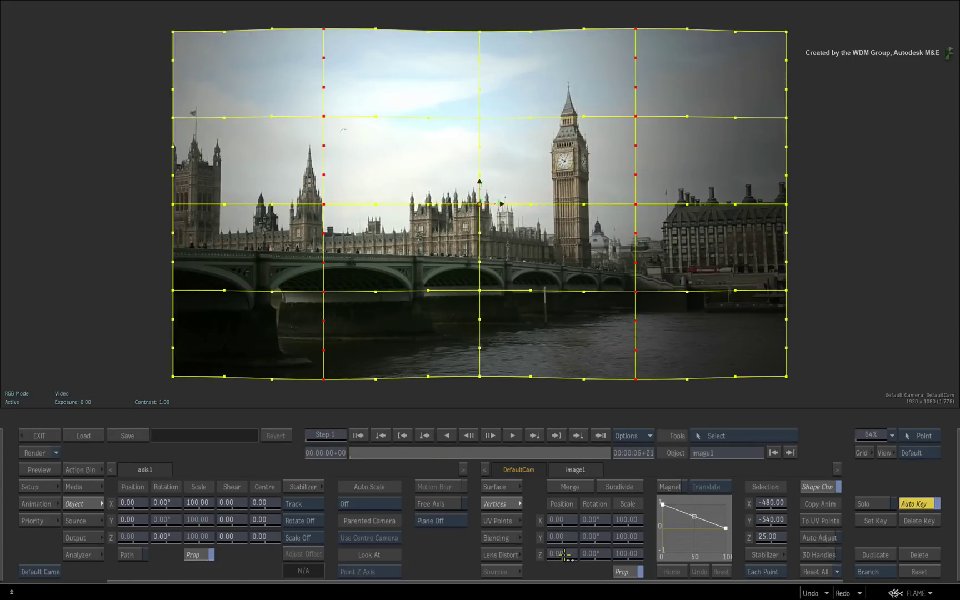
left_click_drag(558, 553, 737, 536)
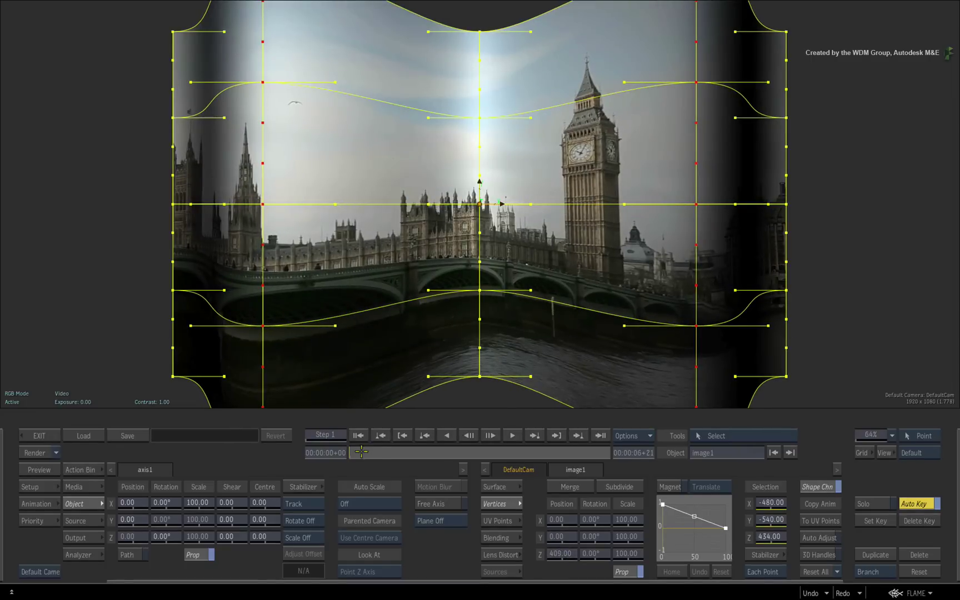
left_click_drag(362, 451, 653, 457)
left_click_drag(563, 554, 184, 549)
left_click_drag(602, 453, 655, 462)
- Subdivide the animated surface once, scrub near the final frame, and merge the grid back
left_click(621, 488)
left_click_drag(597, 451, 670, 453)
left_click(579, 489)
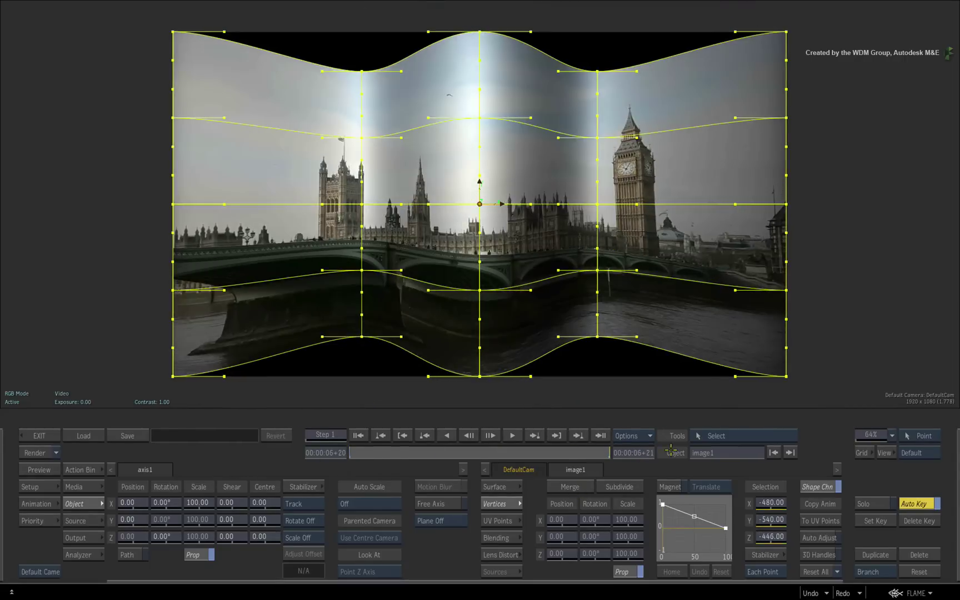
- Subdivide the animated surface twice, scrub between the first and last frames, and merge back to the four-by-four grid
left_click(622, 488)
left_click(622, 489)
left_click_drag(596, 451, 306, 460)
left_click(572, 487)
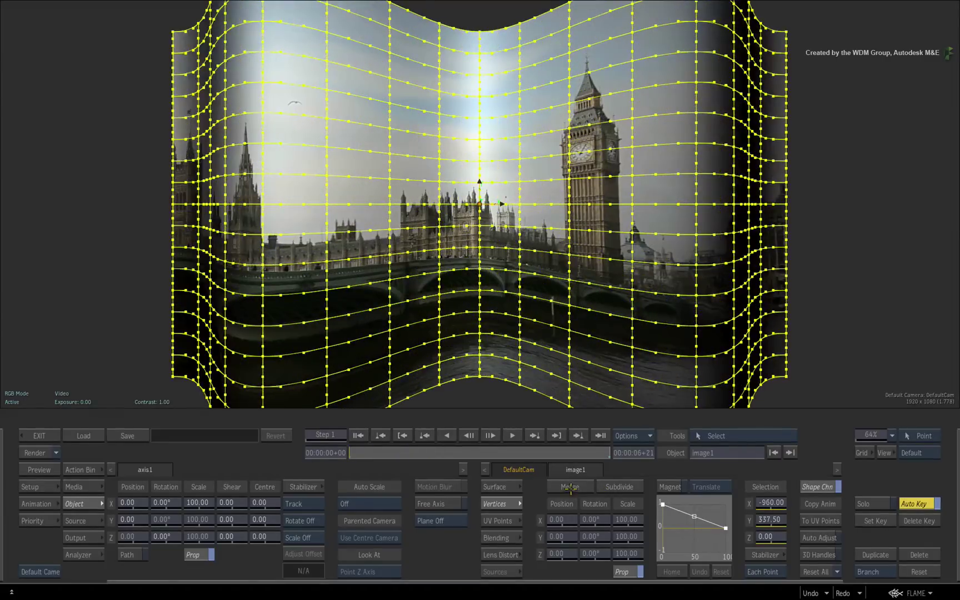
left_click(569, 487)
left_click_drag(369, 452, 664, 437)
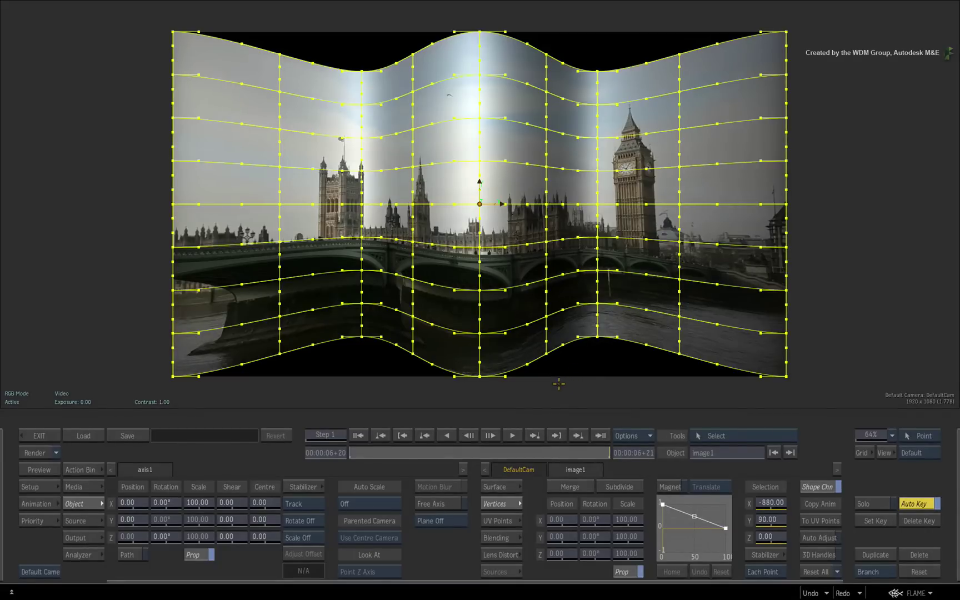
left_click(573, 486)
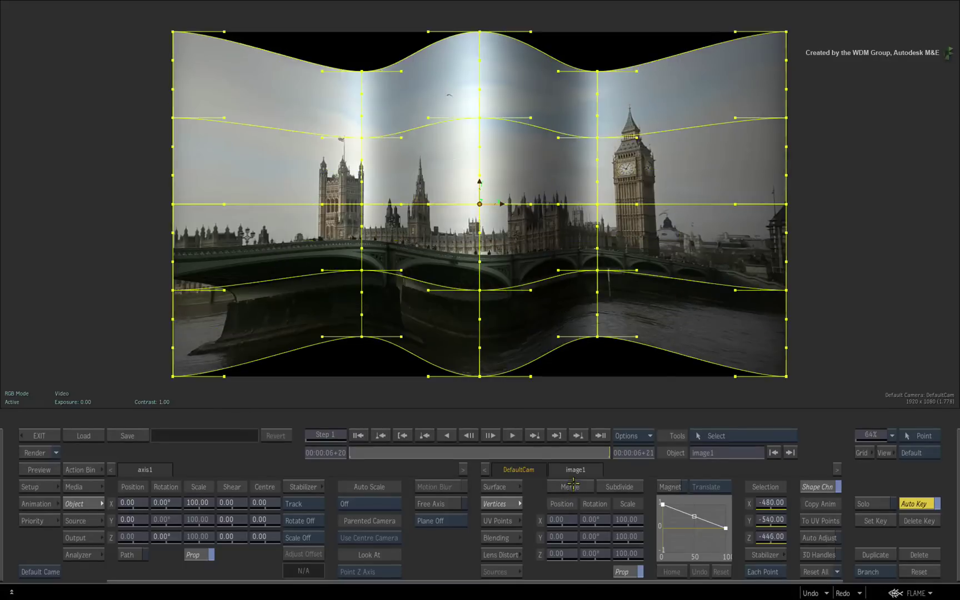
- Scrub through the surface animation and its keyframes, and turn Auto Key off
left_click_drag(353, 449, 651, 442)
left_click(906, 502)
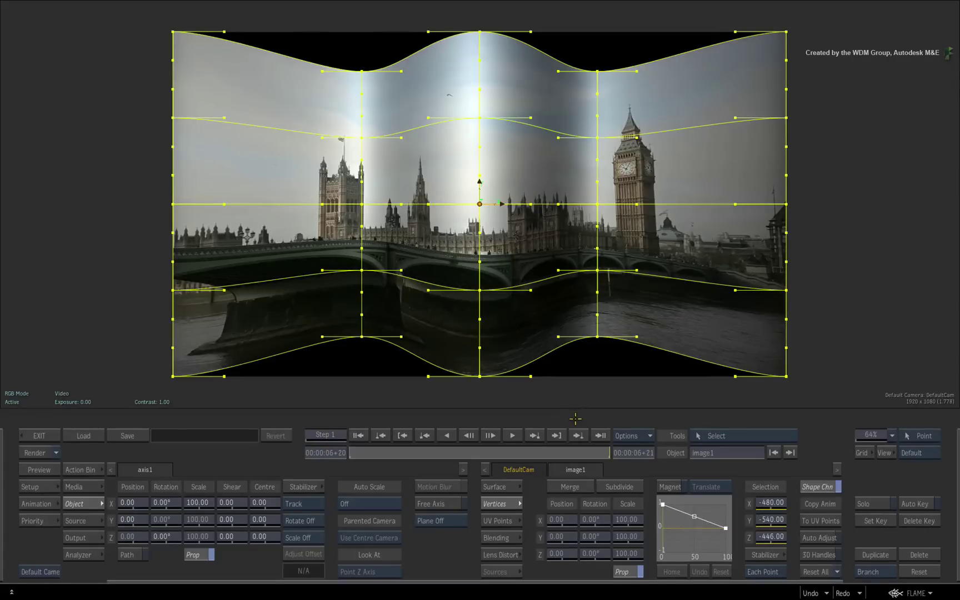
left_click(585, 437)
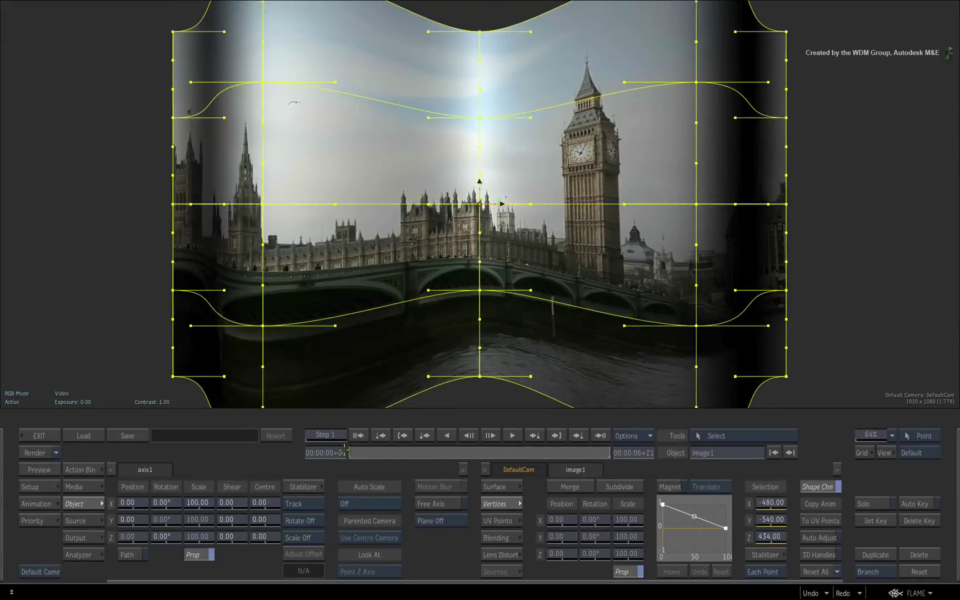
left_click_drag(344, 451, 655, 421)
- Orbit around the deformed surface to examine its shape and vertex handles from several angles
key("o")
left_click_drag(296, 125, 543, 228)
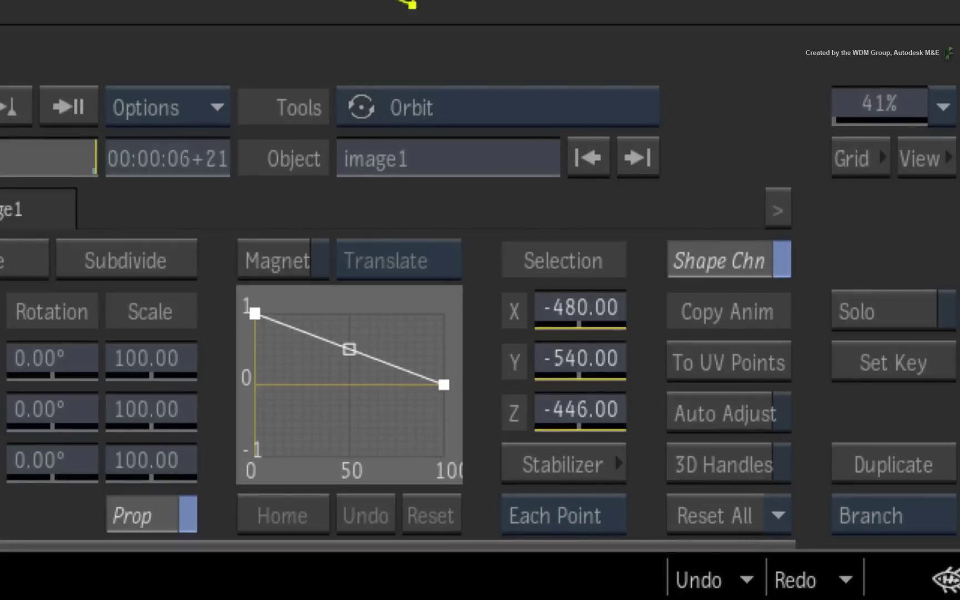
left_click(616, 518)
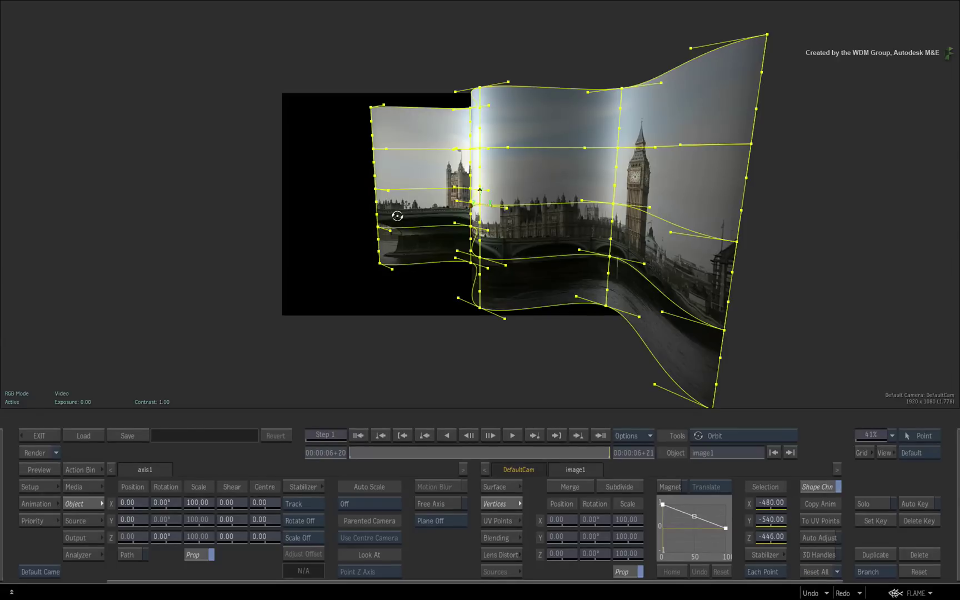
left_click_drag(397, 215, 671, 173)
left_click_drag(593, 279, 640, 264)
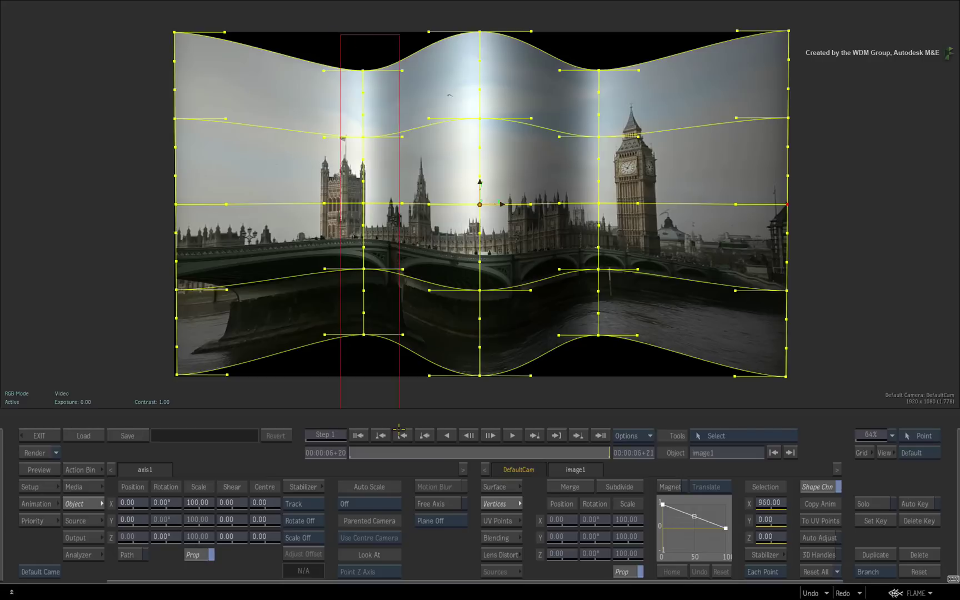
- Select the second and fourth vertex columns, try shifting their X position, and undo the shift
left_click_drag(398, 430, 399, 429)
left_click_drag(564, 17, 619, 379)
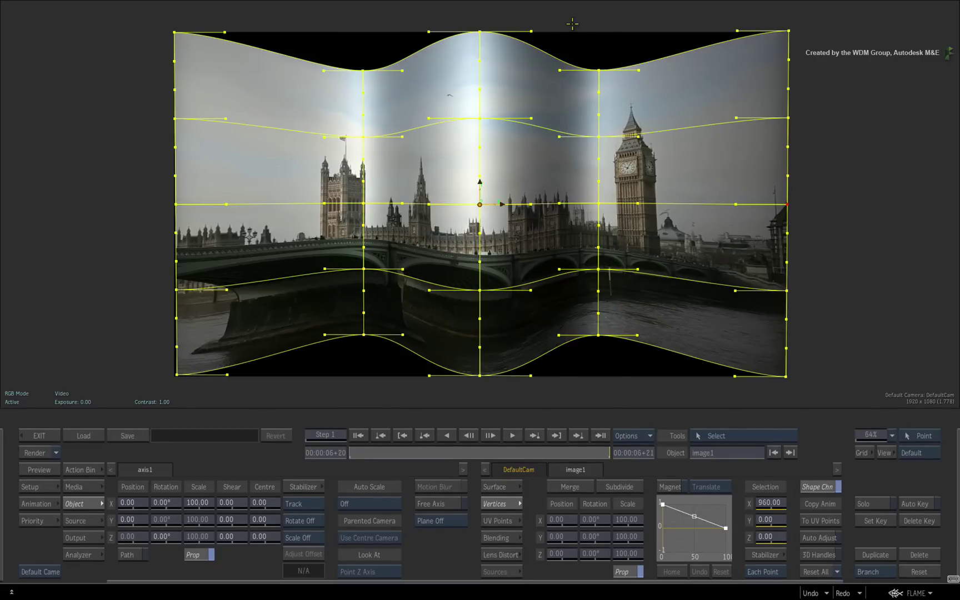
left_click_drag(574, 22, 628, 389)
left_click_drag(345, 32, 394, 383)
left_click_drag(556, 520, 506, 501)
key("ctrl+z")
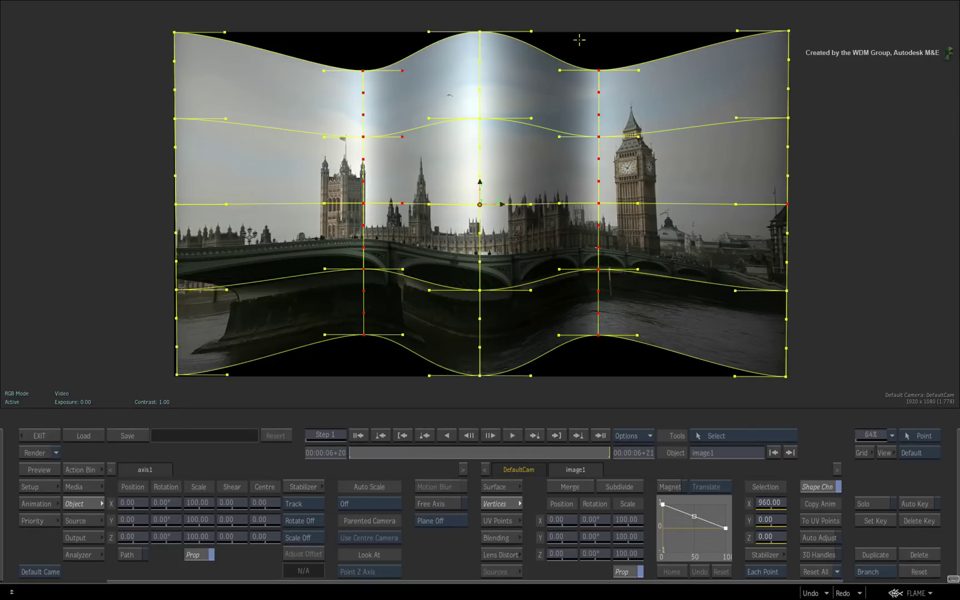
- Select the second and fourth vertex columns of the surface and switch to editing UV Points
left_click_drag(580, 42, 617, 402)
left_click_drag(340, 43, 381, 380)
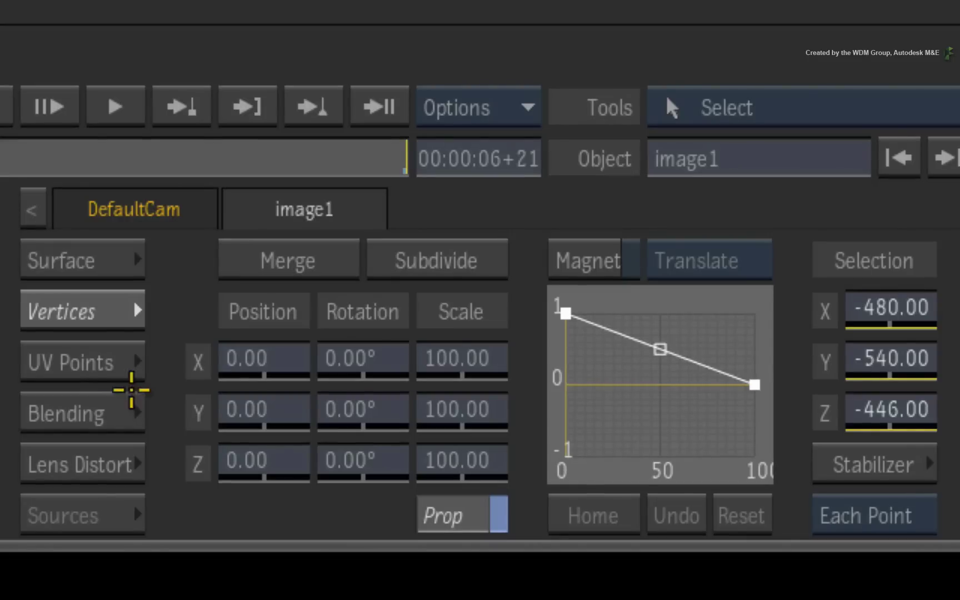
left_click(114, 366)
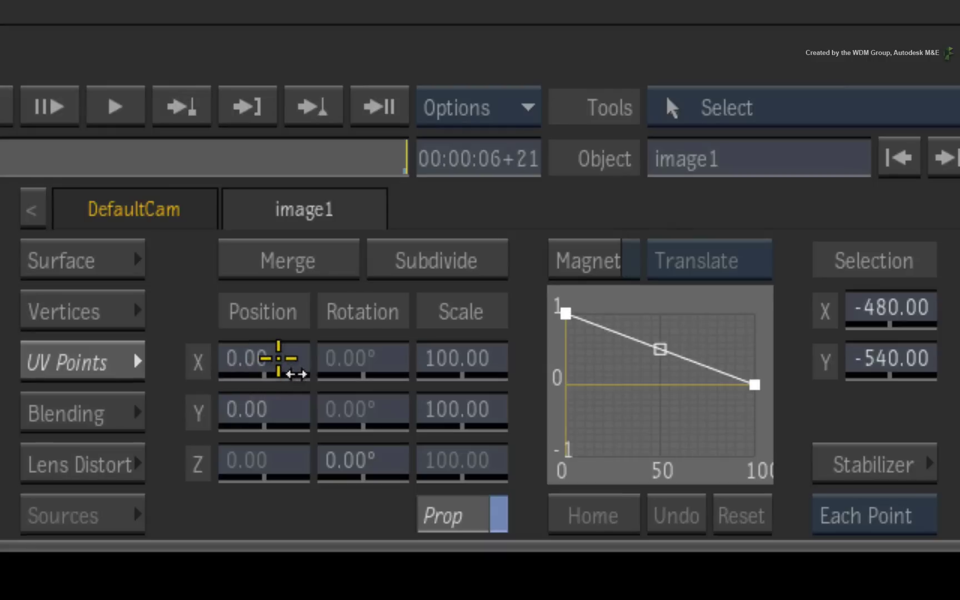
- Try offsetting the selected UV points by about 224 in X, and restore their original position
left_click_drag(263, 361, 495, 360)
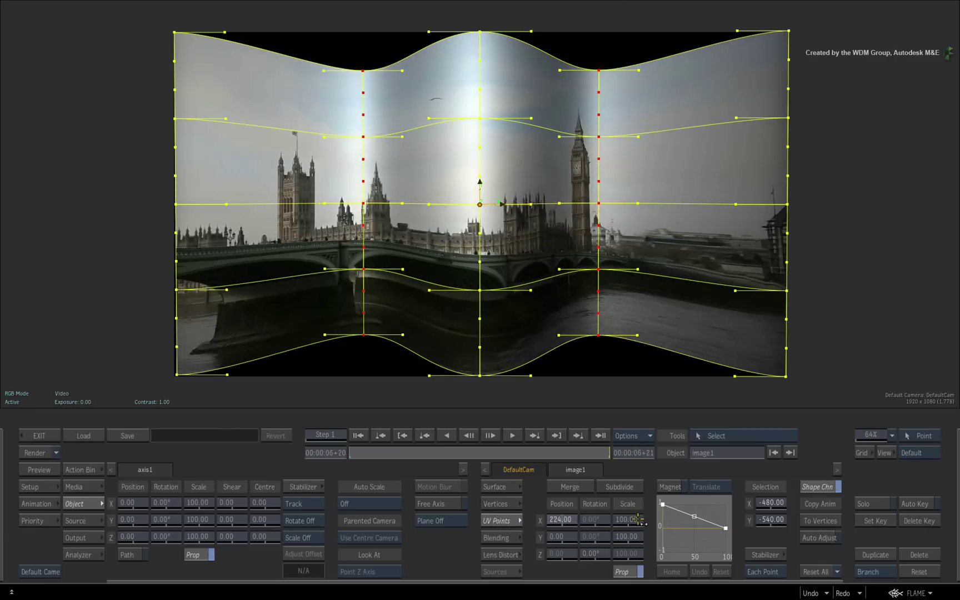
left_click_drag(637, 519, 563, 561)
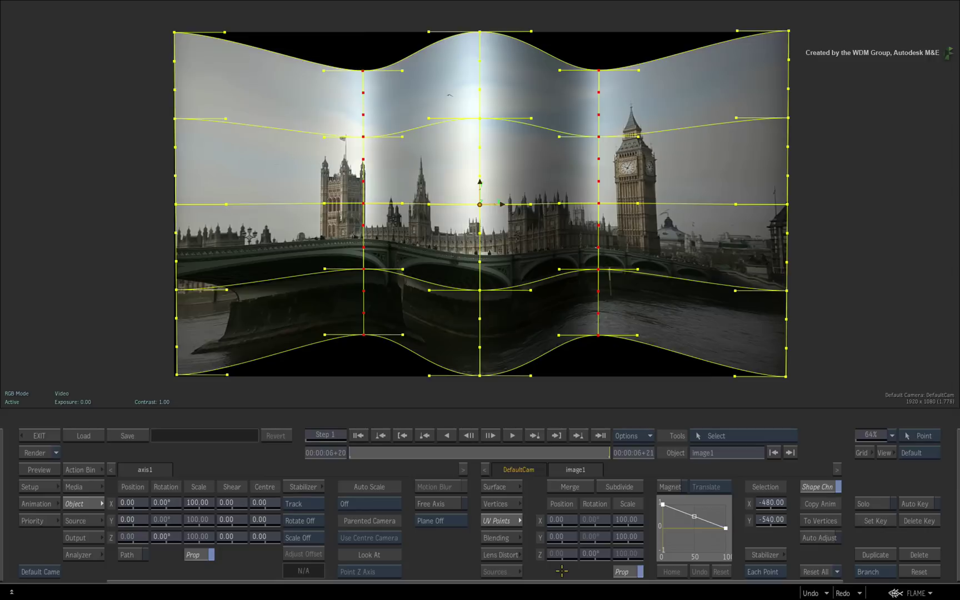
left_click_drag(558, 520, 559, 489)
- Show the image in Object View, try moving the selected UV points upward, and undo the move
key("F8")
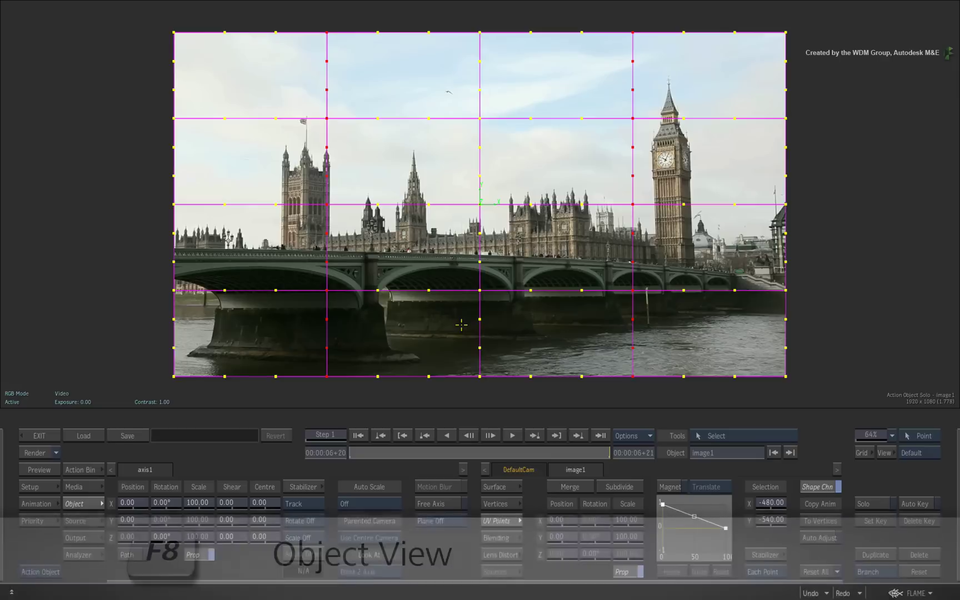
mouse_move(327, 118)
left_mouse_down()
mouse_move(350, 119)
mouse_move(350, 133)
mouse_move(287, 128)
mouse_move(345, 174)
mouse_move(390, 129)
mouse_move(305, 111)
mouse_move(284, 166)
mouse_move(387, 168)
mouse_move(373, 103)
mouse_move(350, 75)
mouse_move(349, 204)
mouse_move(337, 82)
mouse_move(347, 95)
mouse_move(342, 180)
mouse_move(332, 92)
mouse_move(328, 102)
left_mouse_up()
key("ctrl+z")
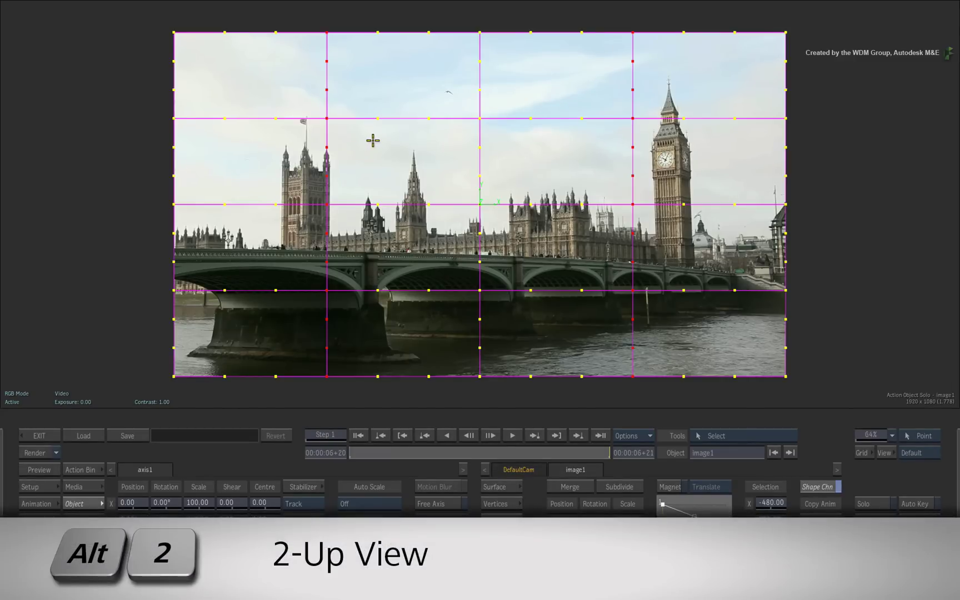
- Set up a 2-Up layout with Object View beside the camera result, framing the whole surface
key("alt+2")
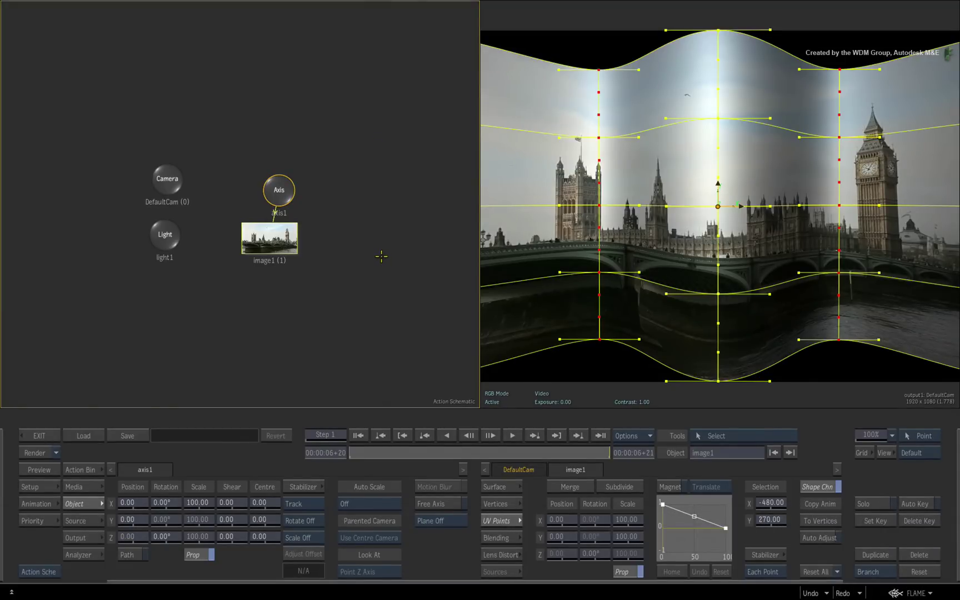
key("F8")
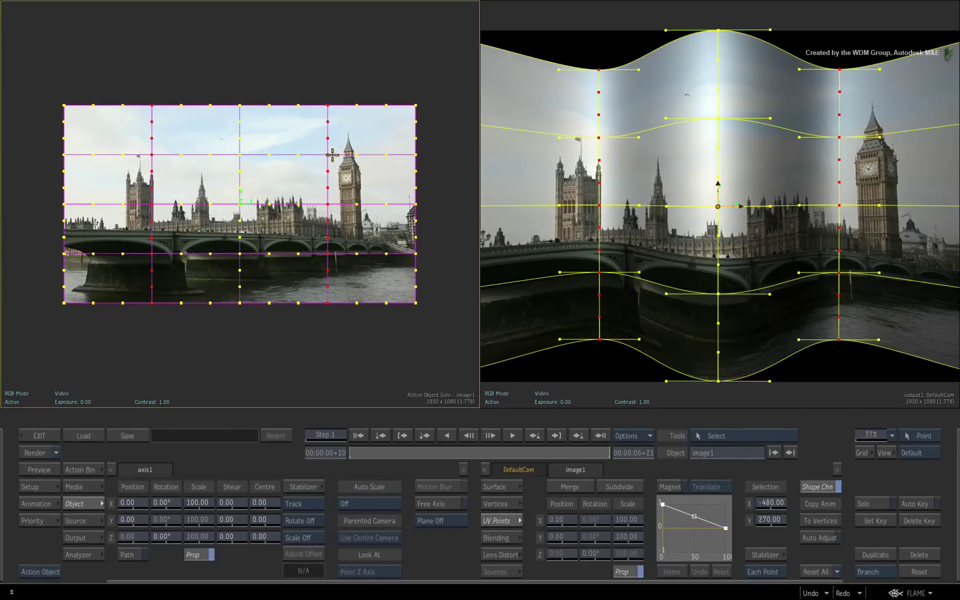
left_click_drag(766, 186, 708, 190)
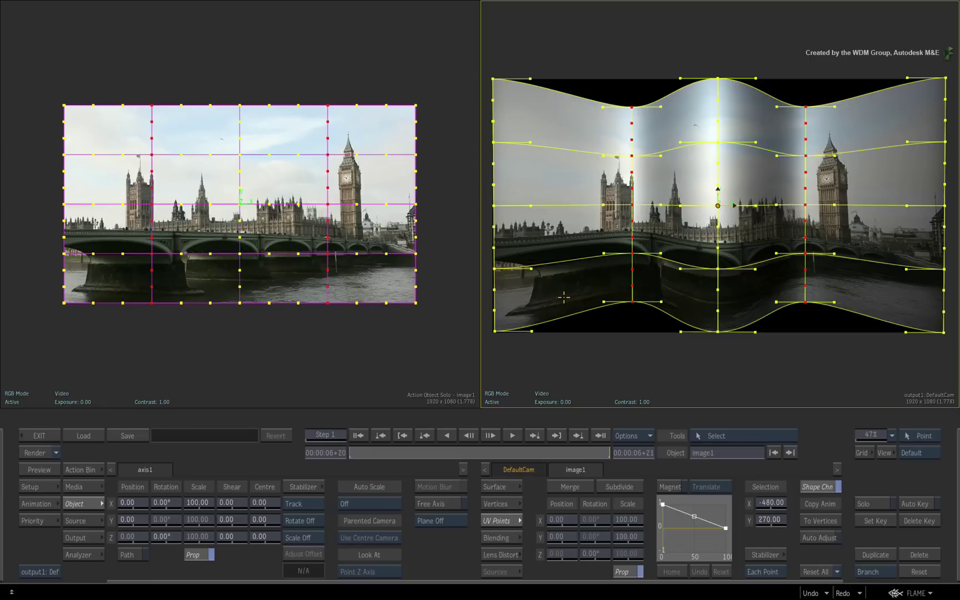
- Try moving the selected UV point columns in Object View, and undo the changes
left_click(331, 154)
mouse_move(331, 154)
left_mouse_down()
mouse_move(340, 154)
mouse_move(323, 126)
mouse_move(327, 197)
mouse_move(327, 167)
left_mouse_up()
key("ctrl+z")
key("ctrl+z")
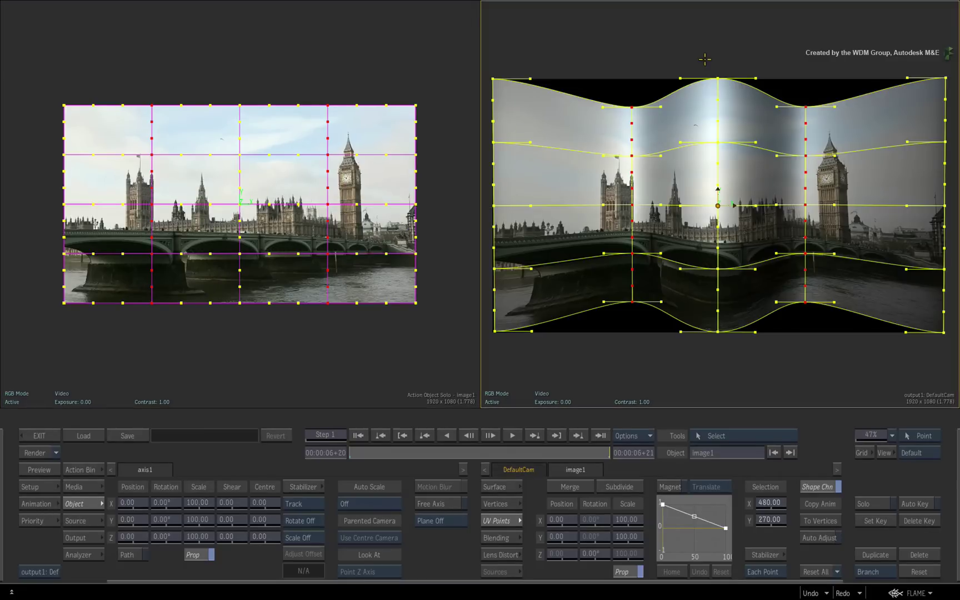
- Select the surface's middle point column and reposition it in the result view, in both the 2-Up and single-view layouts
left_click_drag(704, 57, 733, 337)
left_click_drag(719, 310, 706, 270)
key("alt+1")
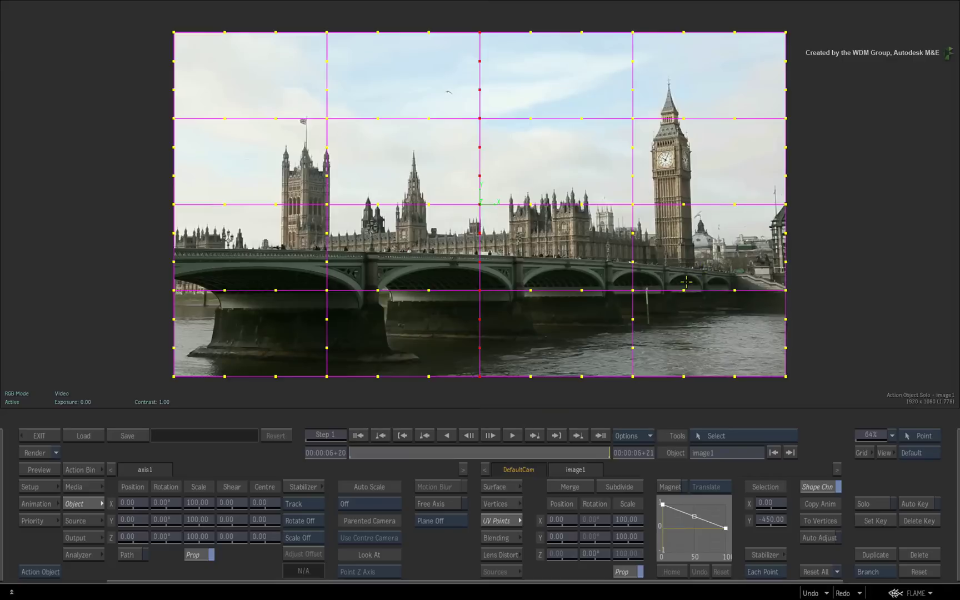
key("F4")
left_click_drag(475, 324, 491, 351)
- Return to the 2-Up layout and shift the middle UV column slightly right in Object View, by about 5.5 in X
key("alt+2")
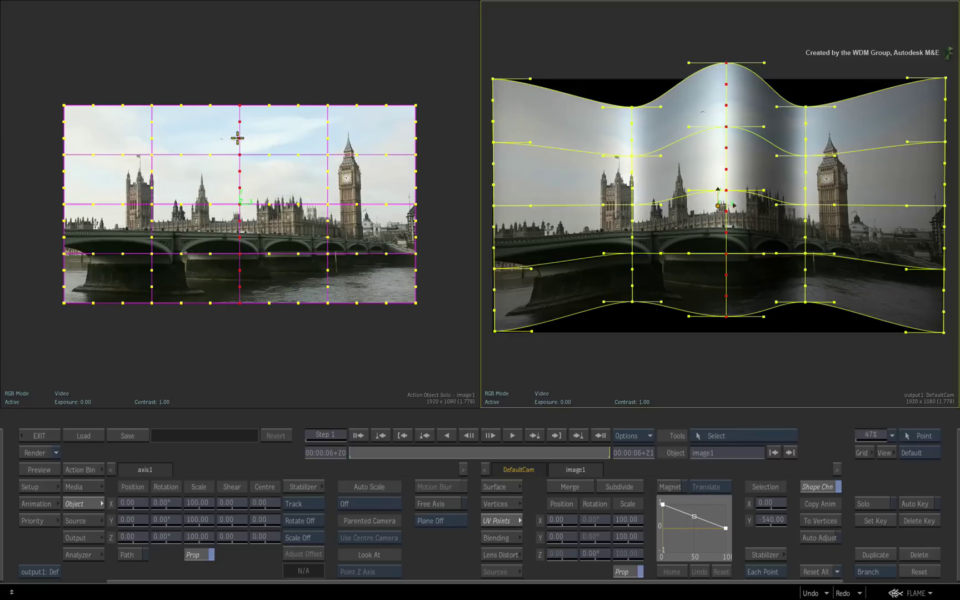
mouse_move(236, 142)
left_mouse_down()
mouse_move(200, 139)
mouse_move(267, 133)
mouse_move(217, 154)
mouse_move(274, 130)
mouse_move(212, 137)
mouse_move(242, 142)
left_mouse_up()
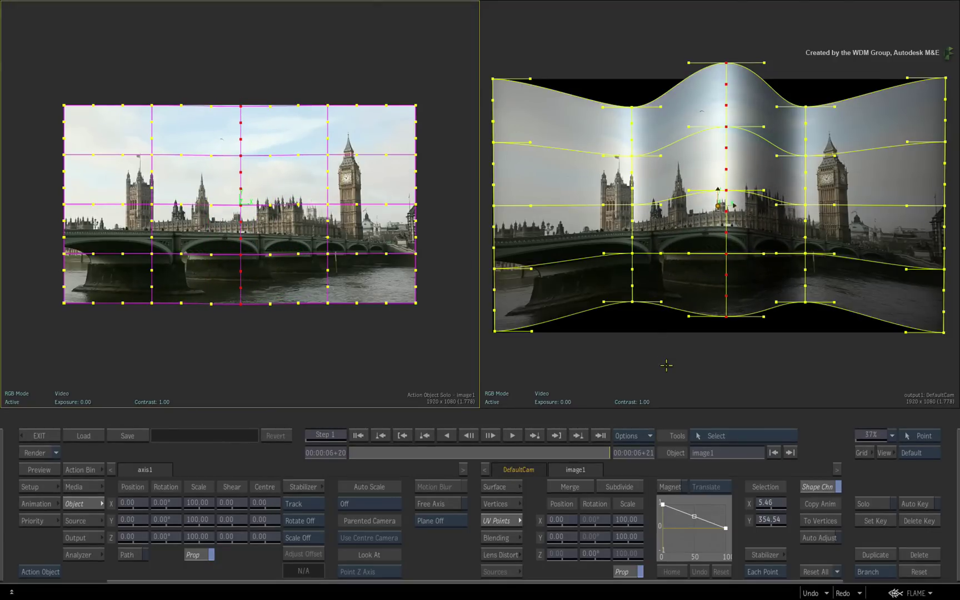